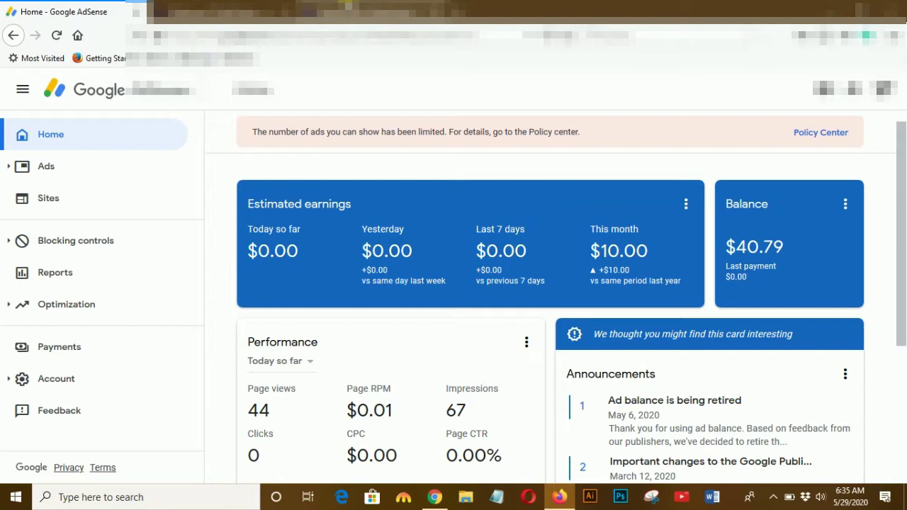
Enable AdSense for Search from the Other products page of the Ads section.
click(54, 174)
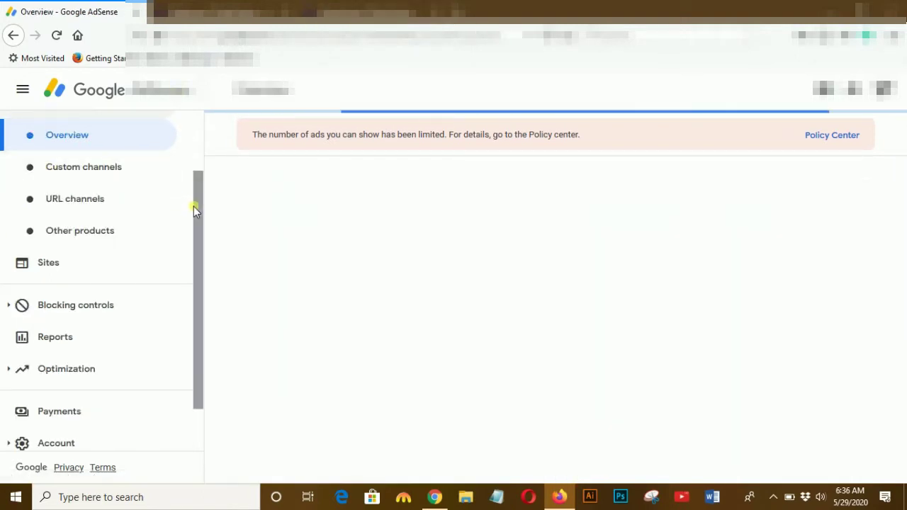
click(93, 232)
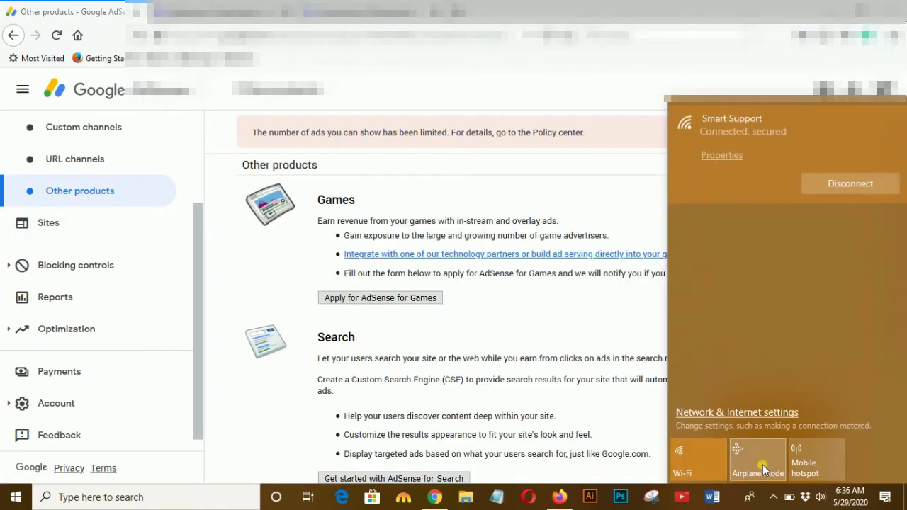
click(510, 87)
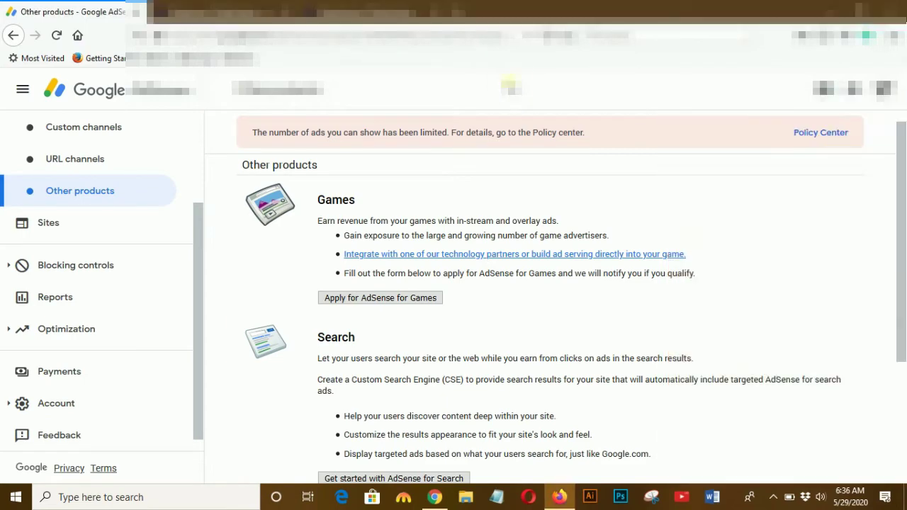
scroll(894, 275, down, 2)
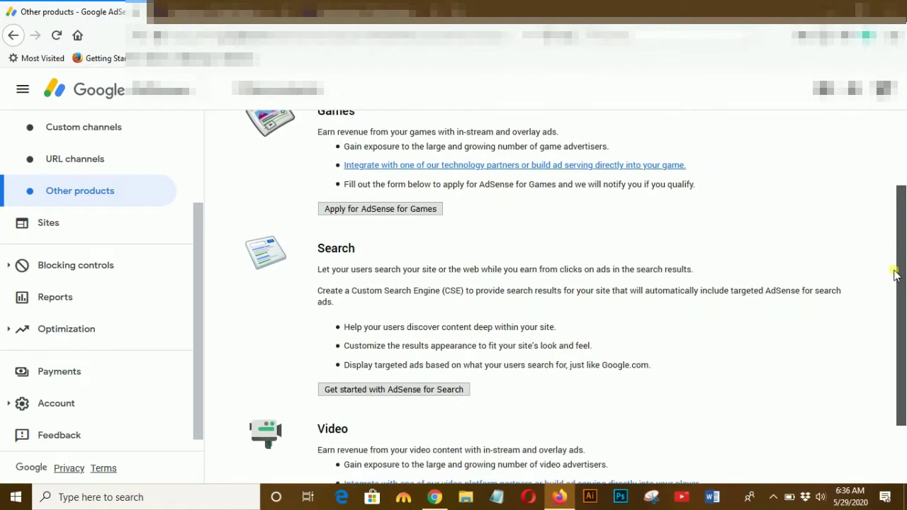
scroll(894, 278, down, 1)
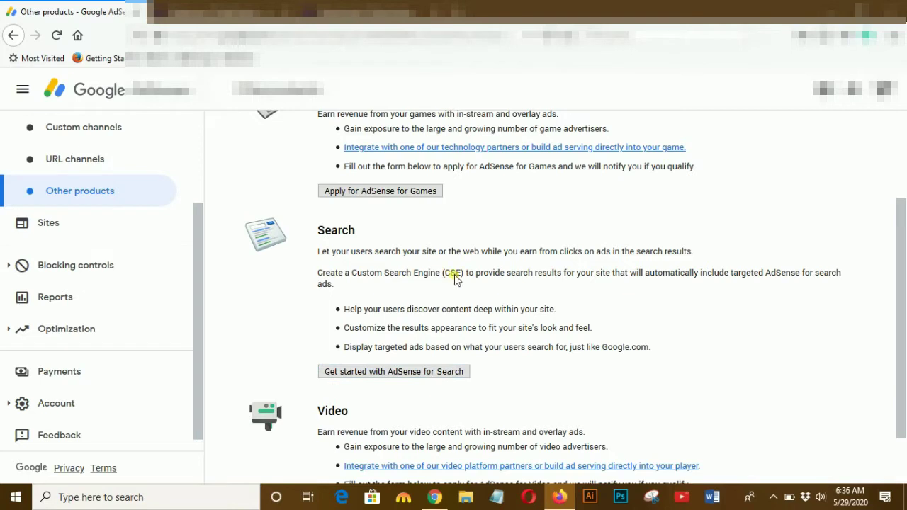
click(358, 373)
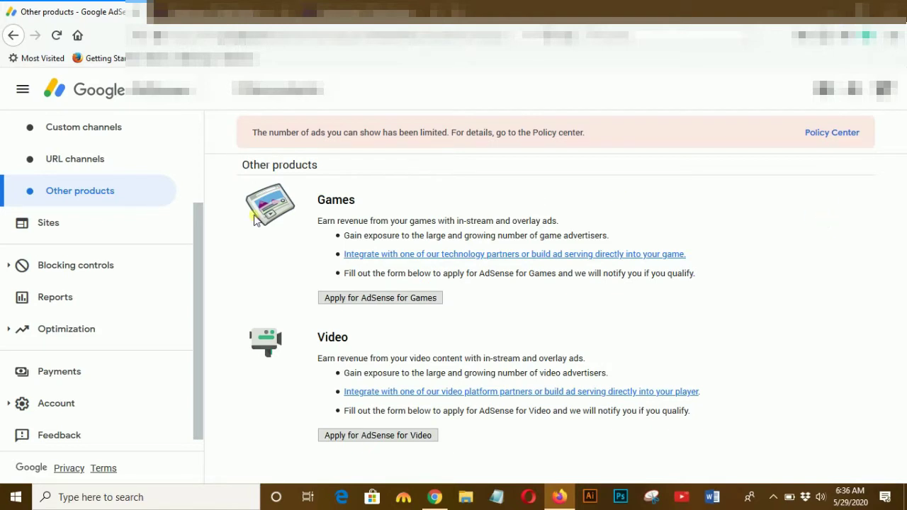
Start a new custom search engine under Ads for search.
drag(196, 219, 185, 134)
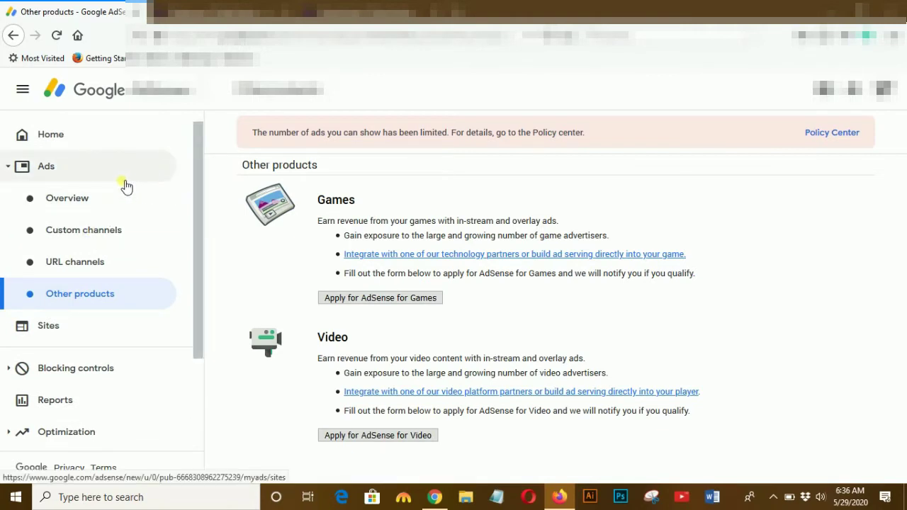
click(65, 177)
click(65, 178)
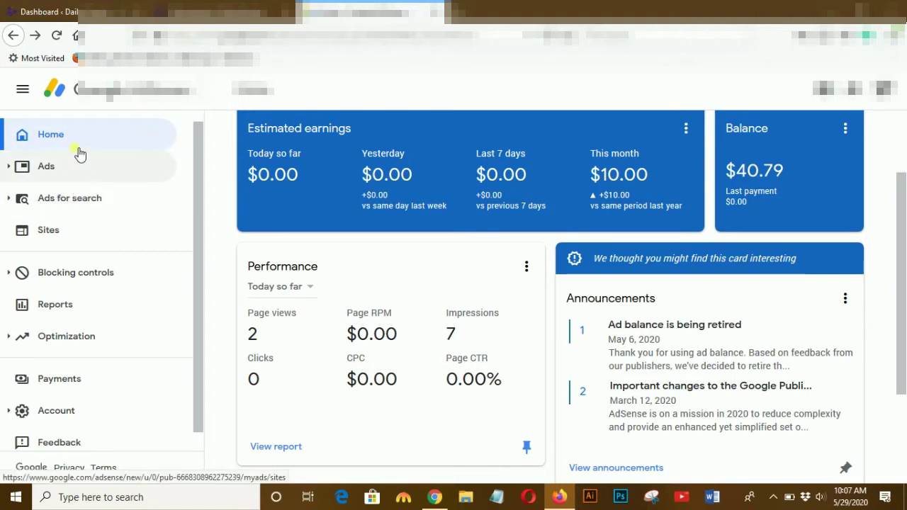
click(75, 206)
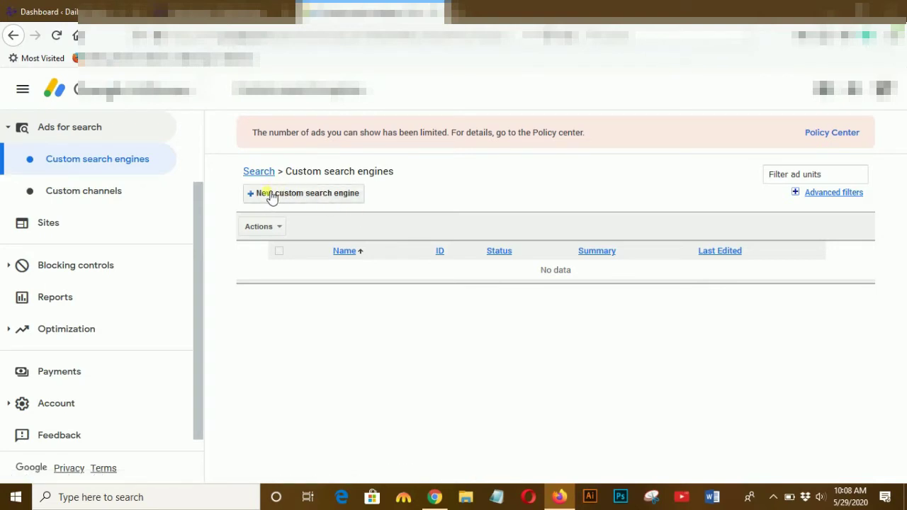
click(309, 202)
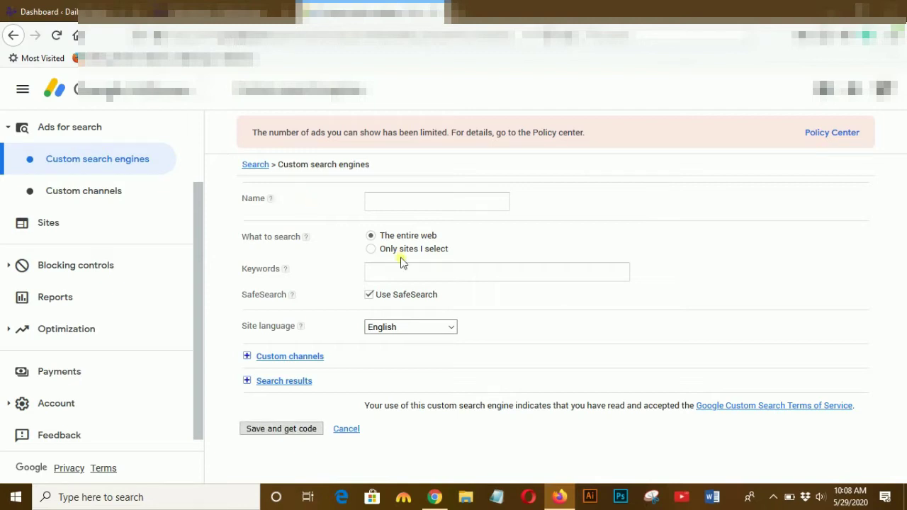
Name the custom search engine "Daily Life info".
click(411, 274)
click(429, 209)
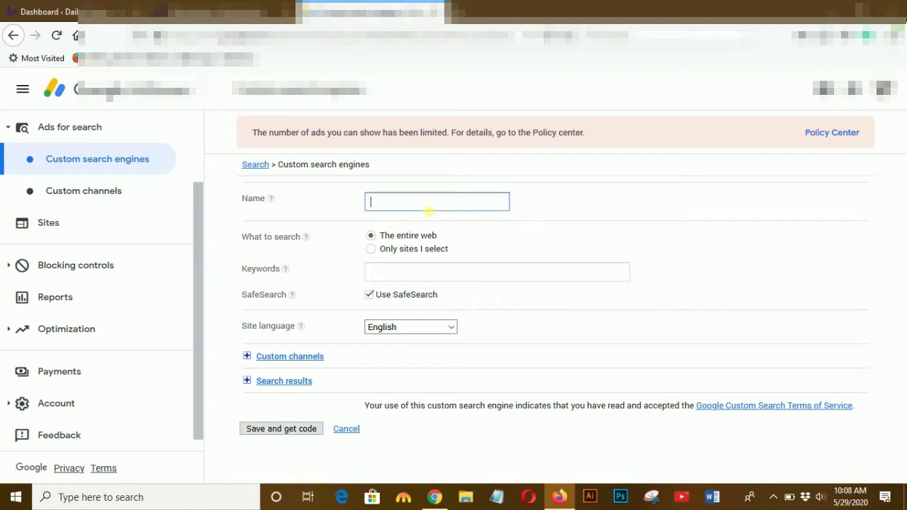
text(Daily Life info)
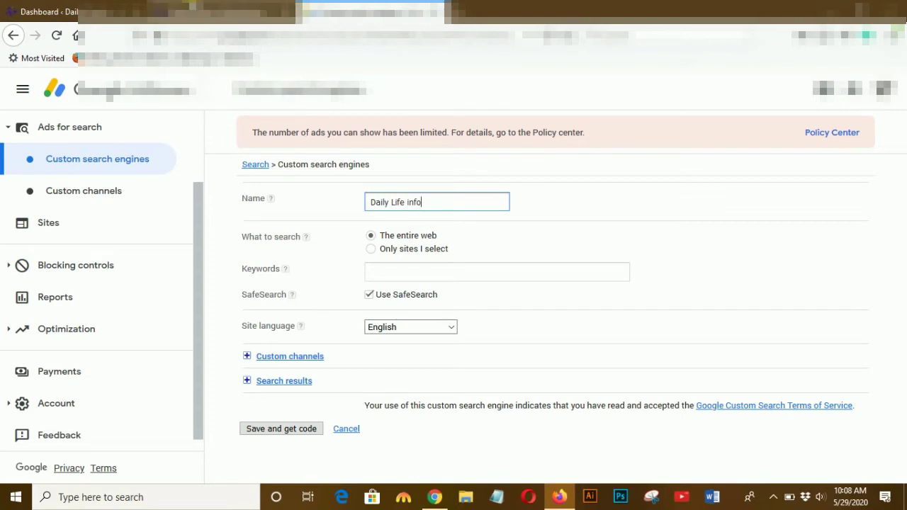
Review the menu categories on the live Daily Life info website, then return to the search engine form.
click(220, 11)
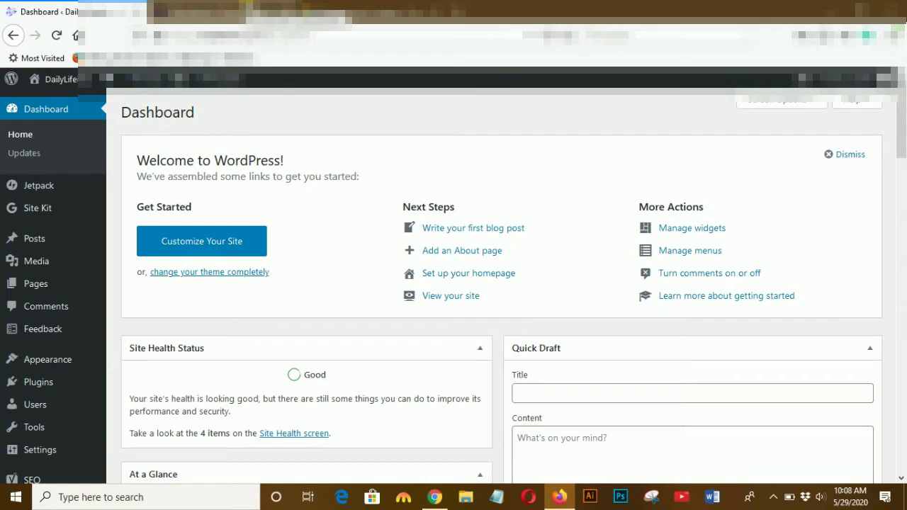
key(ctrl+Tab)
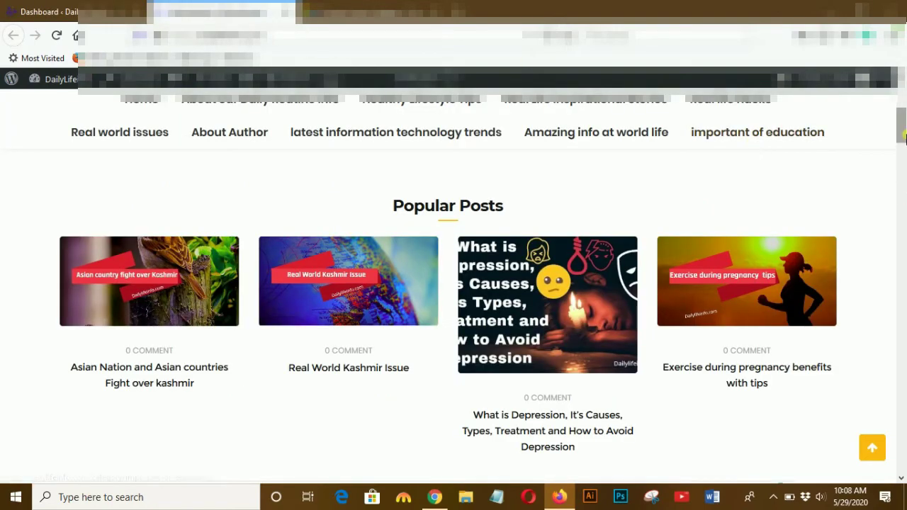
mouse_move(902, 137)
mouse_down()
mouse_move(901, 96)
mouse_move(900, 142)
mouse_move(900, 130)
mouse_up()
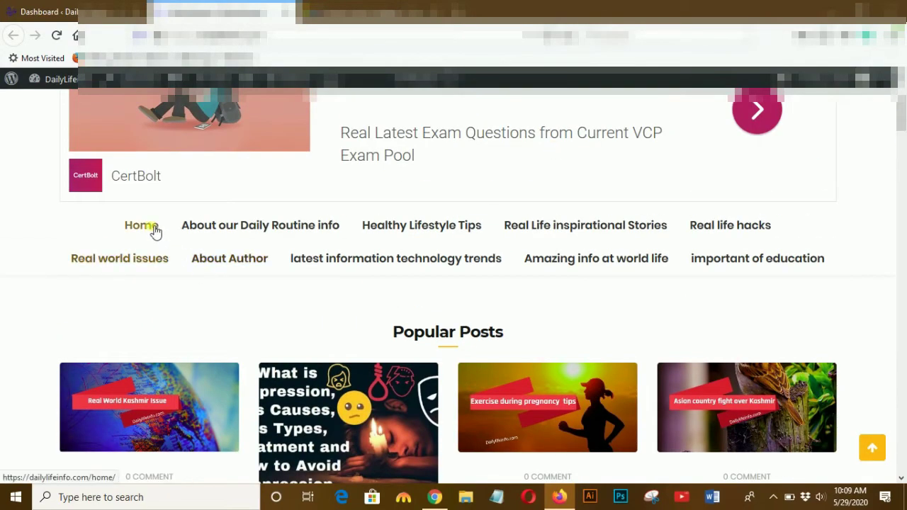
click(229, 226)
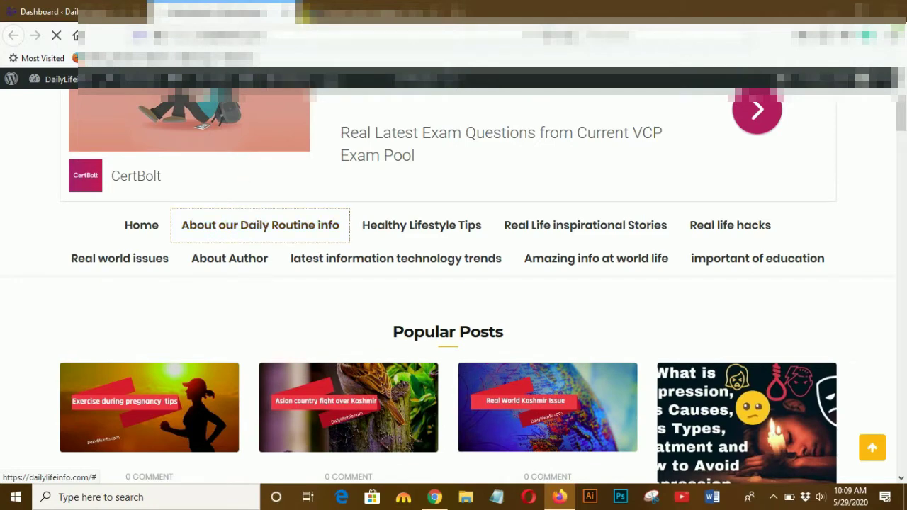
click(331, 13)
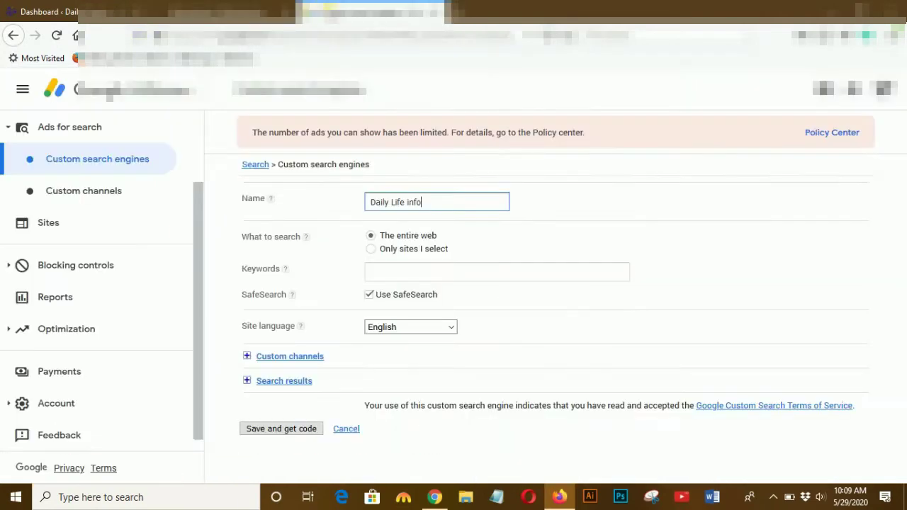
Set the keywords to "daily life info, daily inspirational stories quotes , importance of education and health in life routine".
click(404, 273)
text(ou)
key(BackSpace)
key(BackSpace)
key(BackSpace)
key(BackSpace)
text(dai)
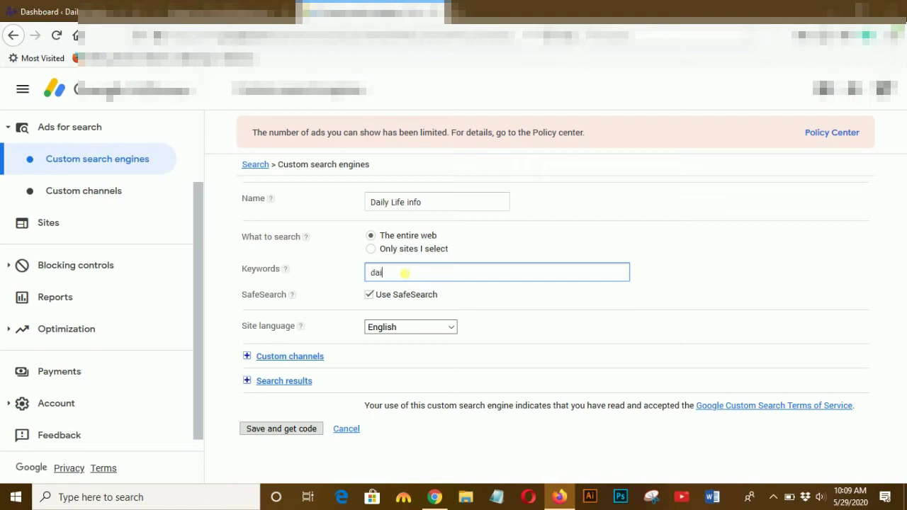
text(ly life info)
text(, dail)
key(BackSpace)
key(BackSpace)
key(BackSpace)
key(BackSpace)
text(d)
text(spirati)
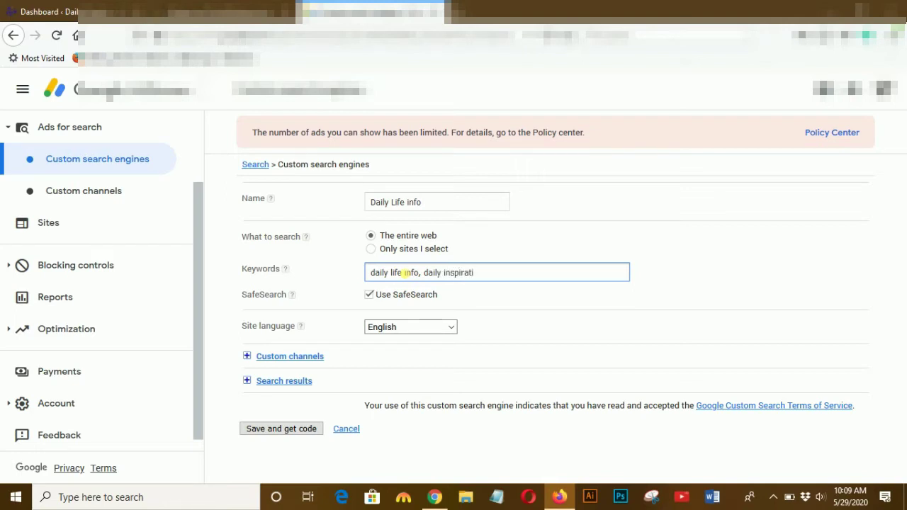
text(onal stories)
text(quotes , importance of education and health in life routine)
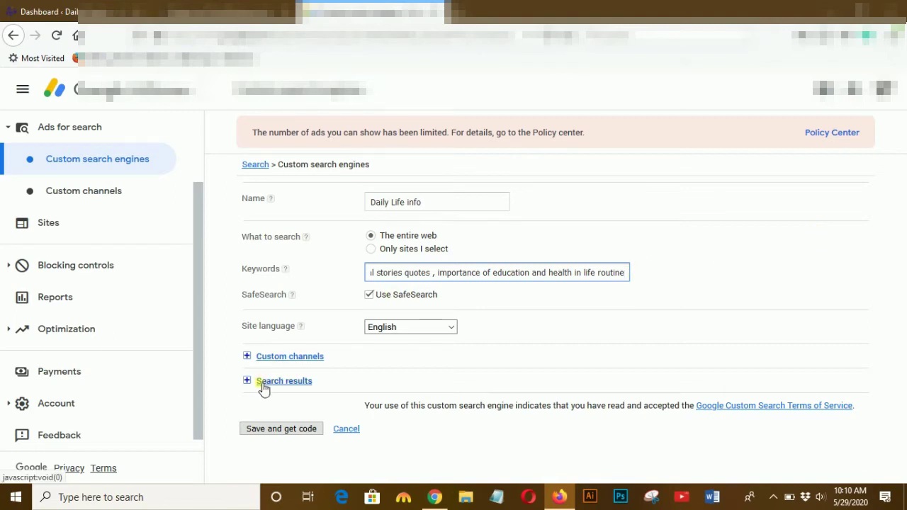
Save the custom search engine and copy its generated search box code.
click(313, 430)
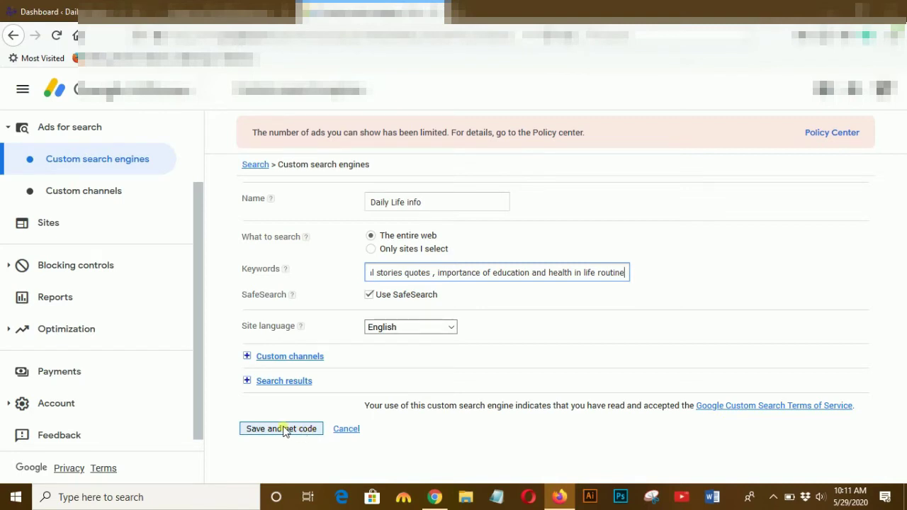
click(284, 430)
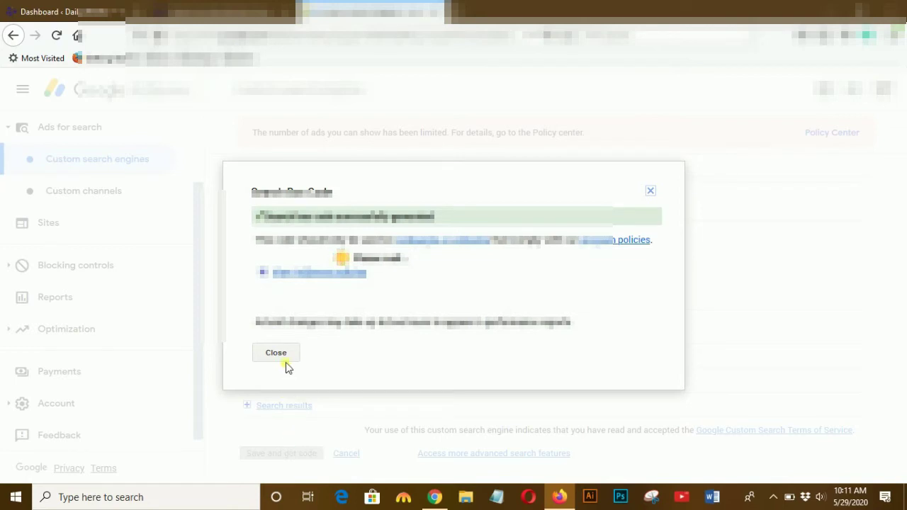
click(315, 275)
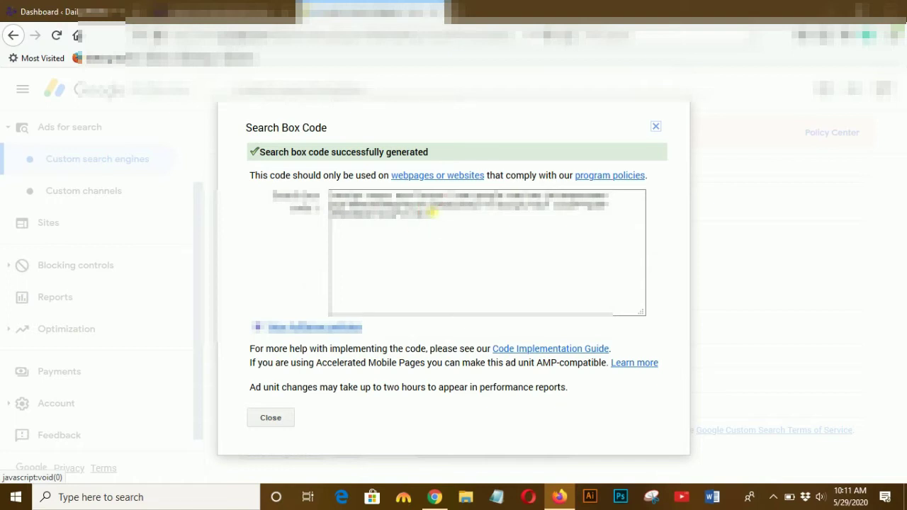
click(432, 211)
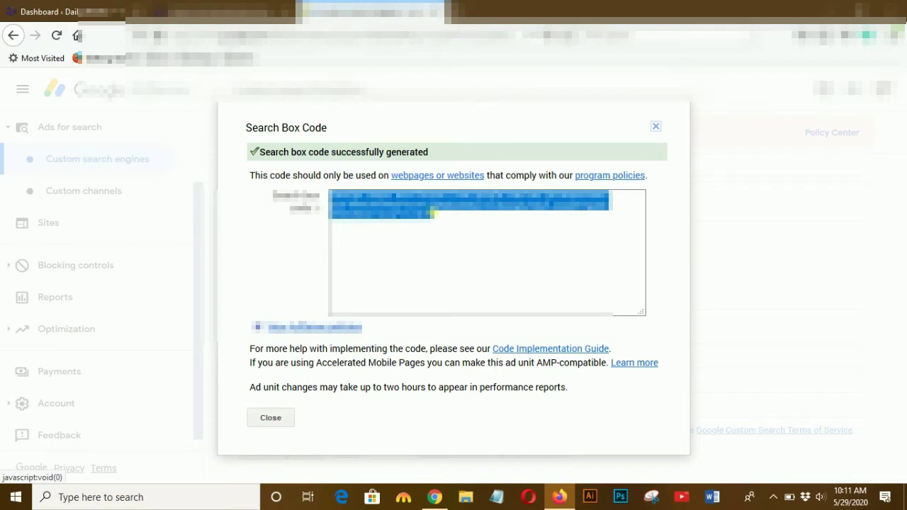
right_click(431, 211)
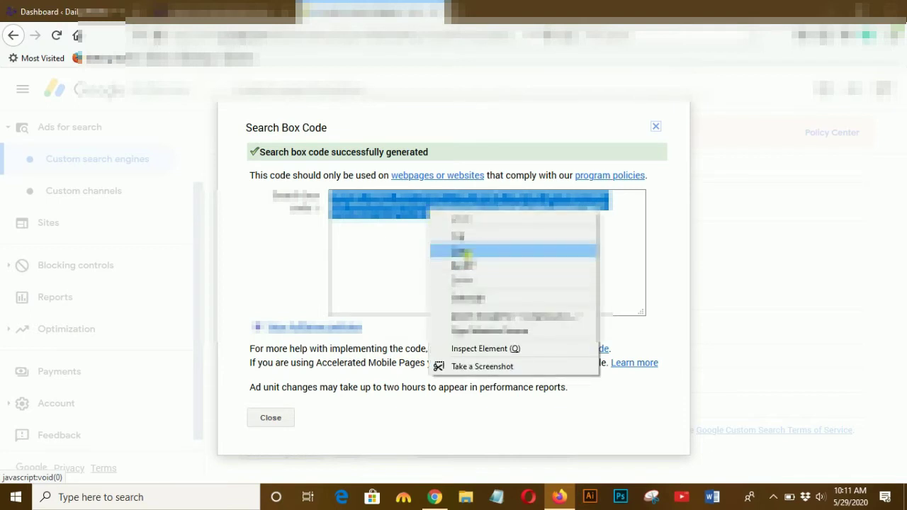
click(468, 250)
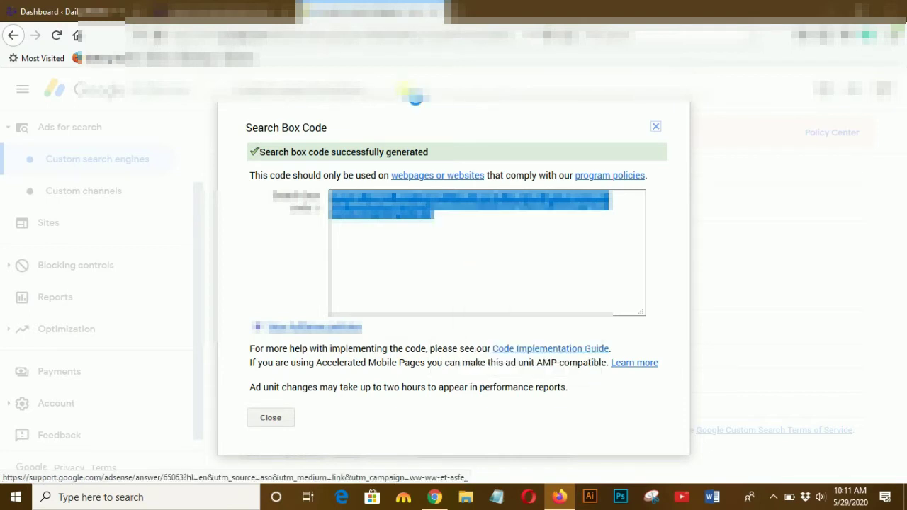
Switch to the WordPress dashboard and open the Insert Headers and Footers settings.
click(49, 12)
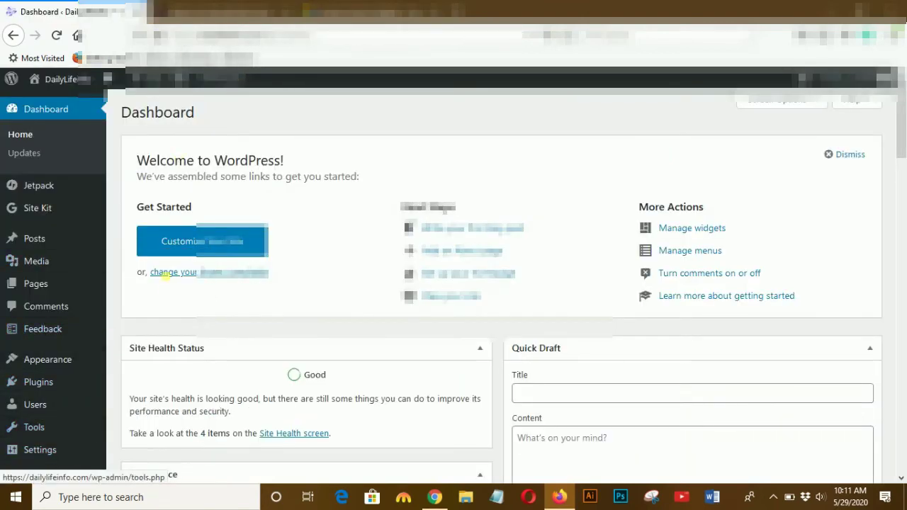
mouse_move(41, 389)
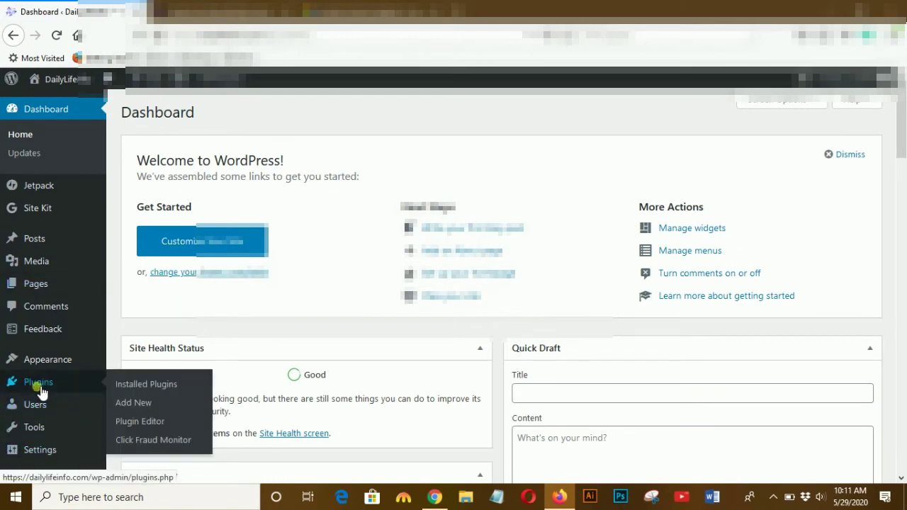
mouse_move(47, 448)
click(140, 407)
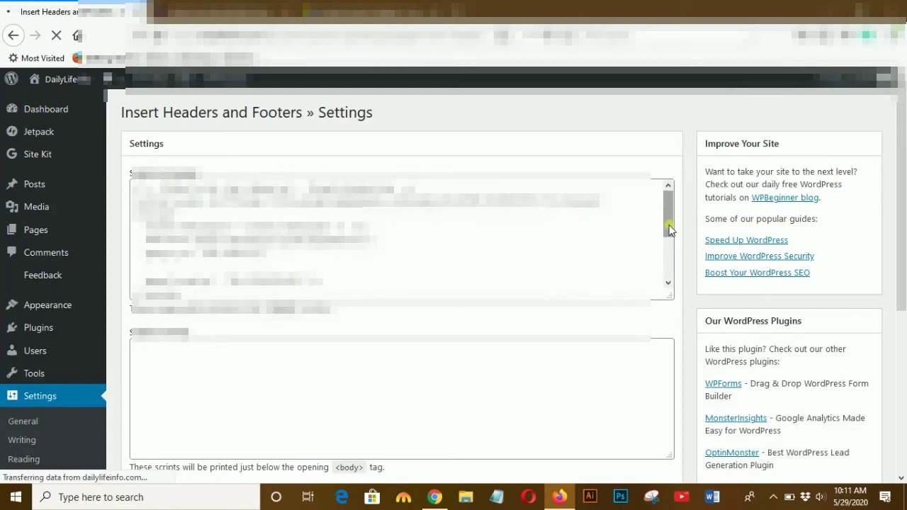
Paste the search box code at the end of the header scripts and save the settings.
drag(669, 227, 651, 318)
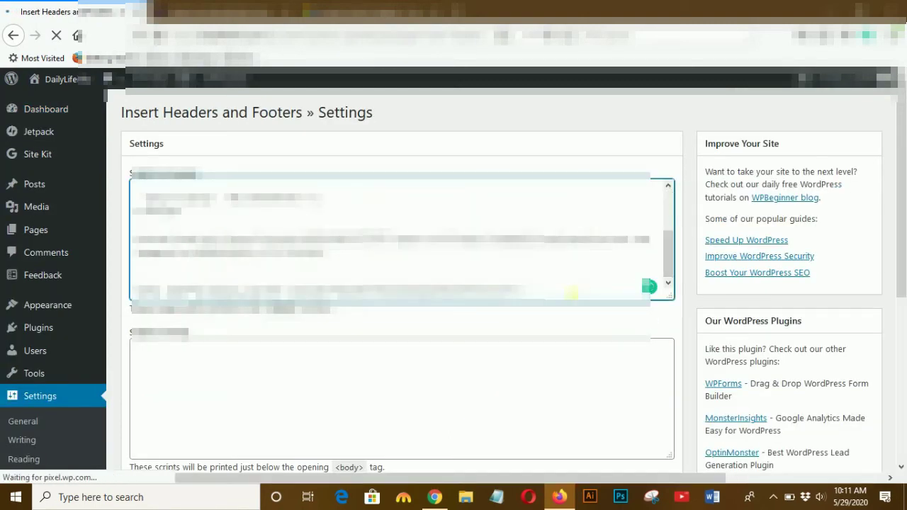
scroll(571, 292, down, 1)
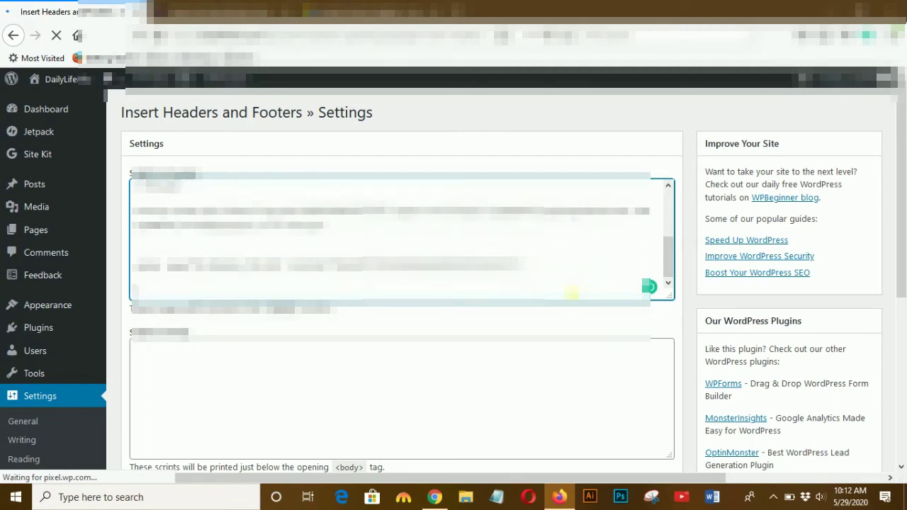
scroll(572, 292, down, 1)
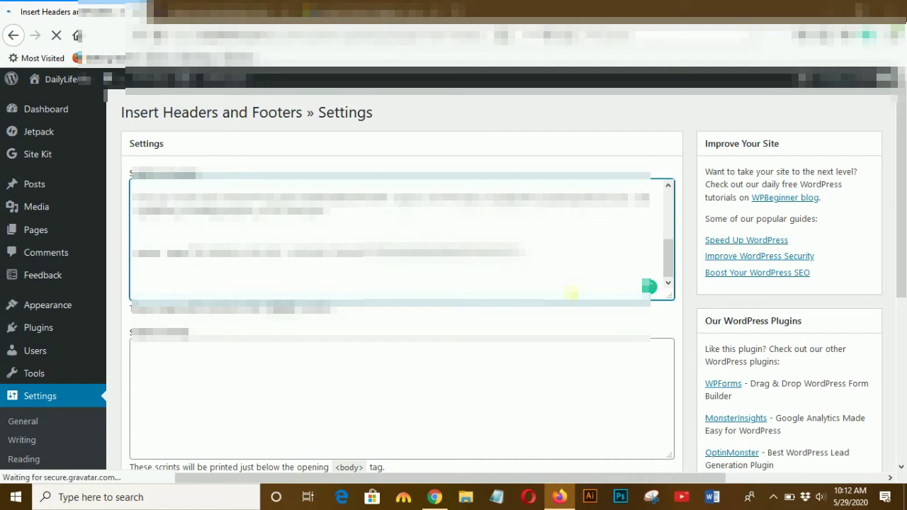
scroll(571, 292, down, 1)
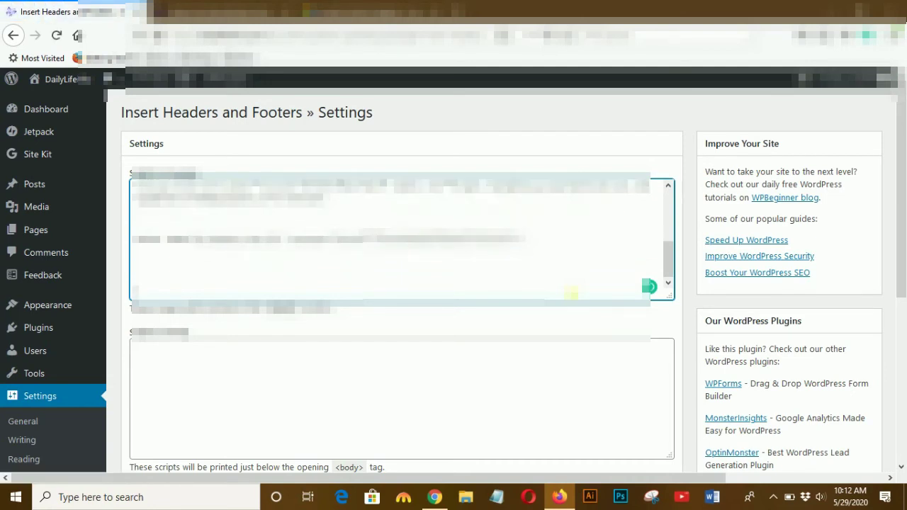
key(ctrl+v)
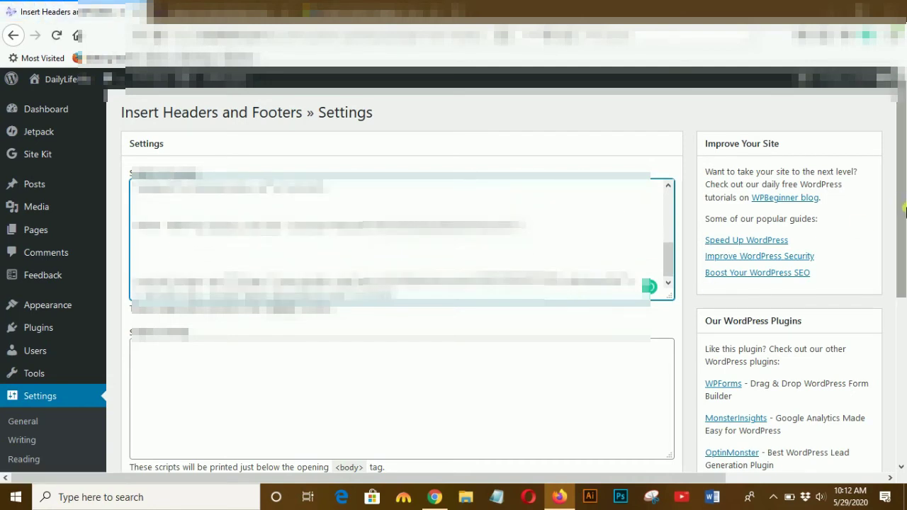
drag(899, 212, 903, 334)
click(146, 402)
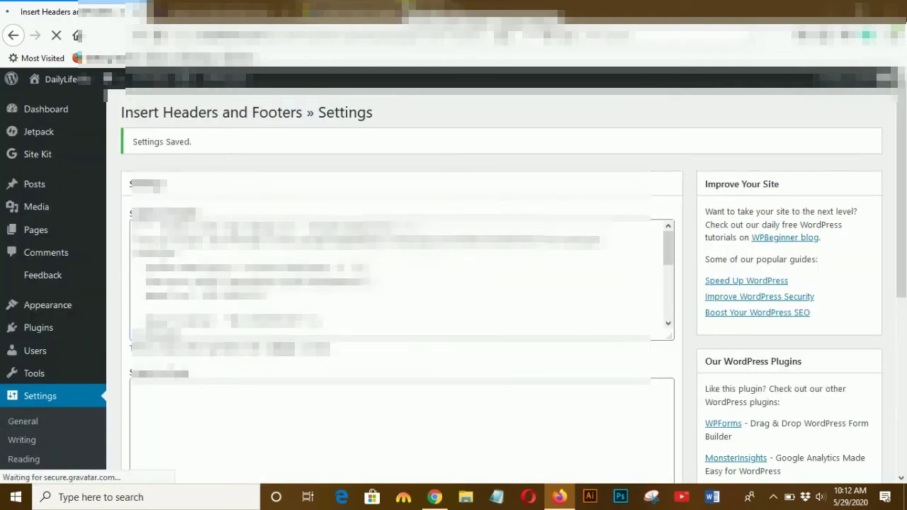
Open the live site in a new browser tab and check the Google search box above the header and the page below.
mouse_move(86, 136)
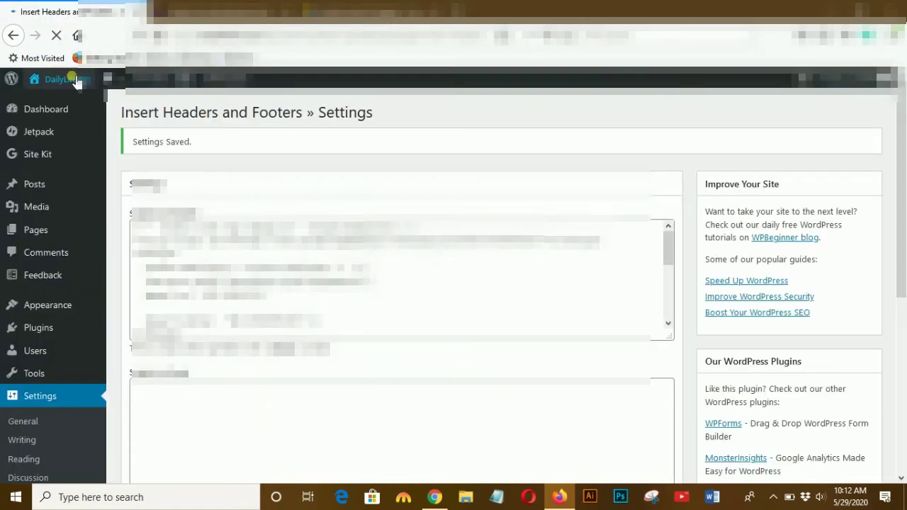
mouse_move(76, 85)
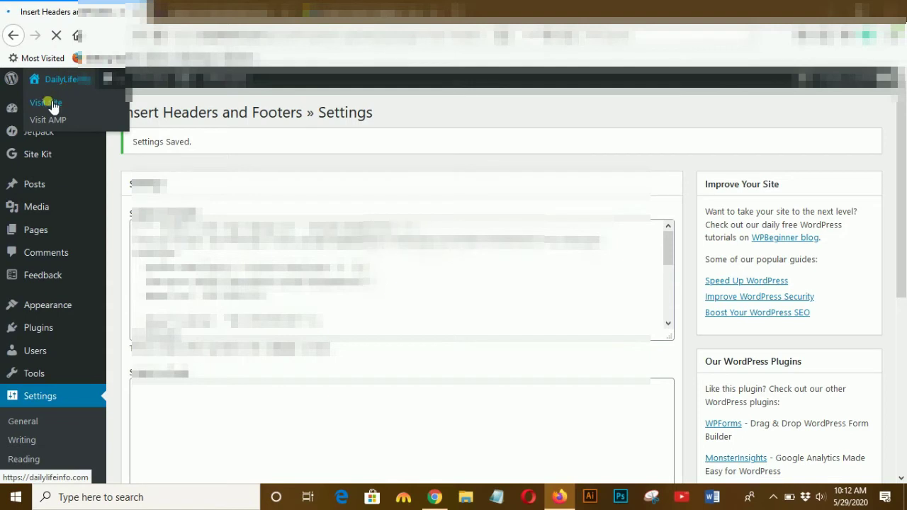
right_click(57, 108)
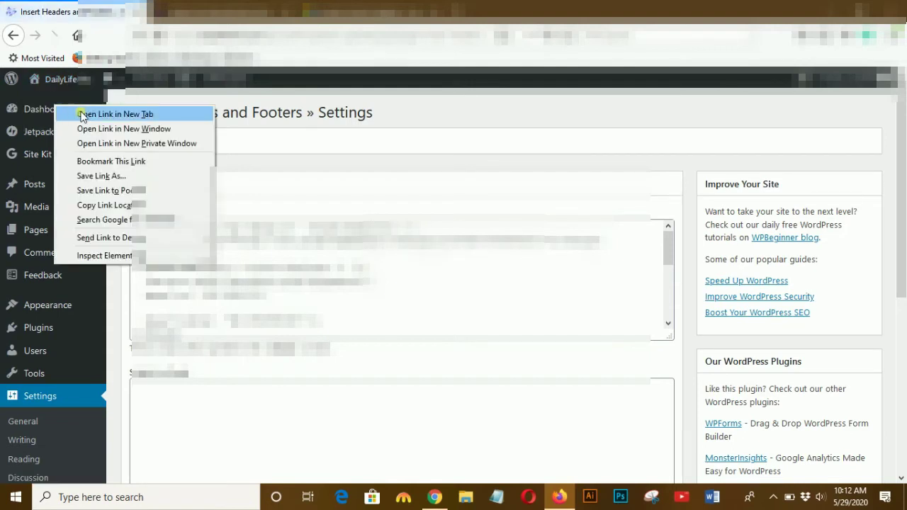
click(81, 112)
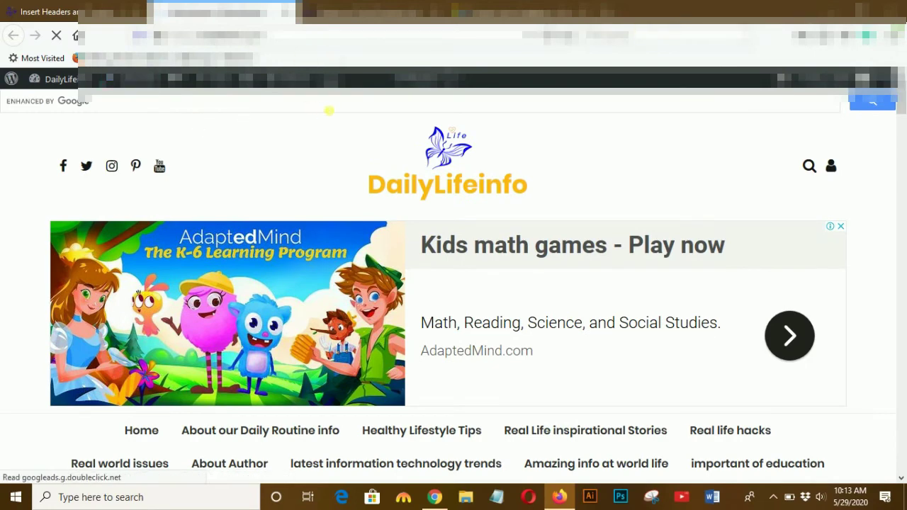
click(330, 108)
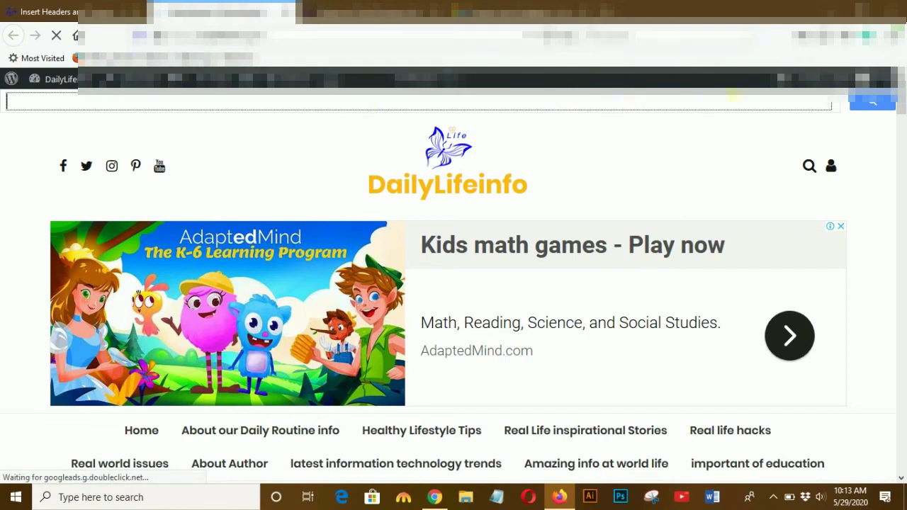
mouse_move(904, 91)
mouse_down()
mouse_move(904, 113)
mouse_move(904, 91)
mouse_up()
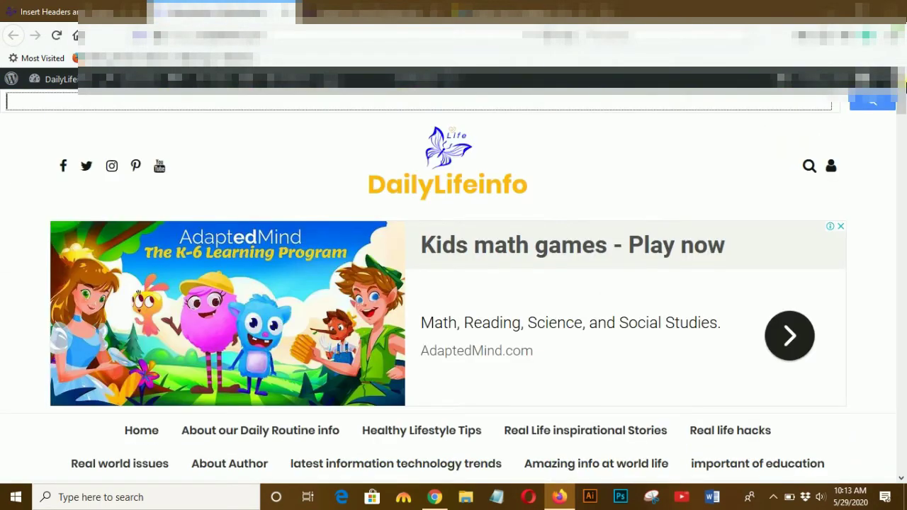
click(806, 111)
scroll(904, 126, down, 5)
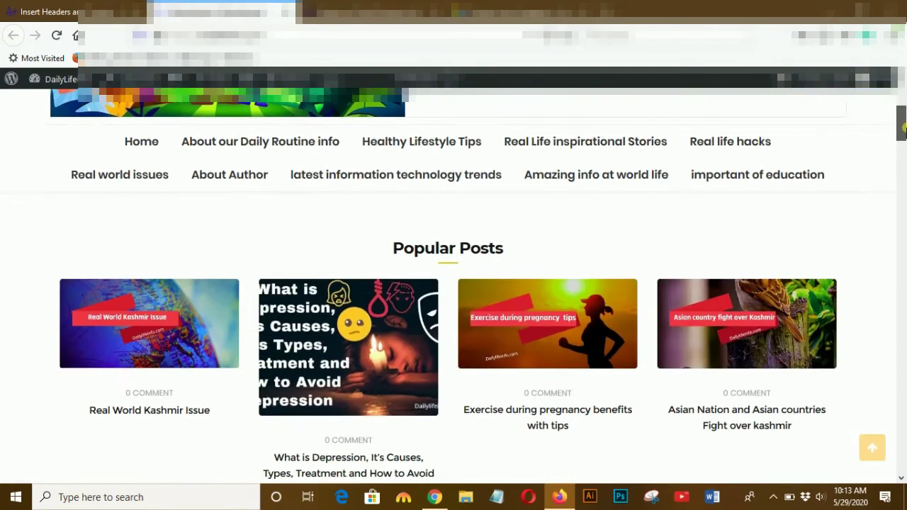
drag(905, 126, 904, 186)
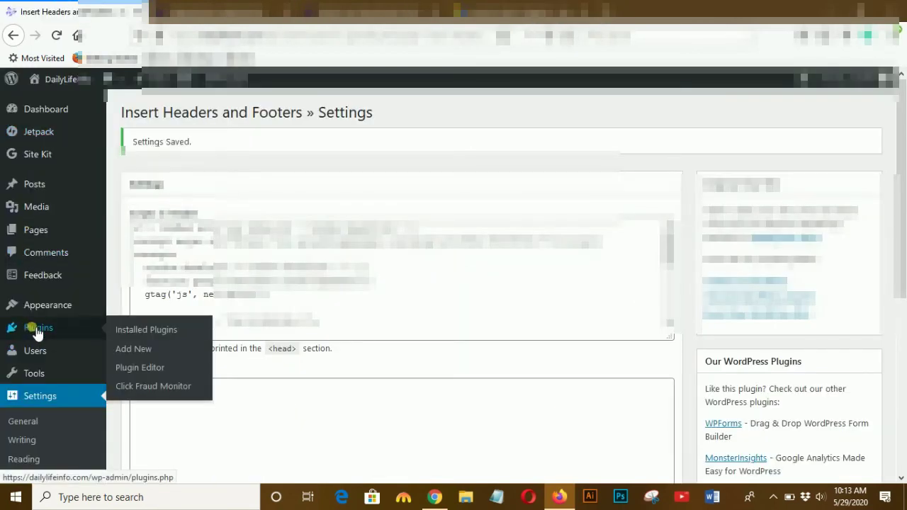
Return to the WordPress dashboard, open the Widgets page and delete the Search widget from the Sidebar area.
mouse_move(65, 310)
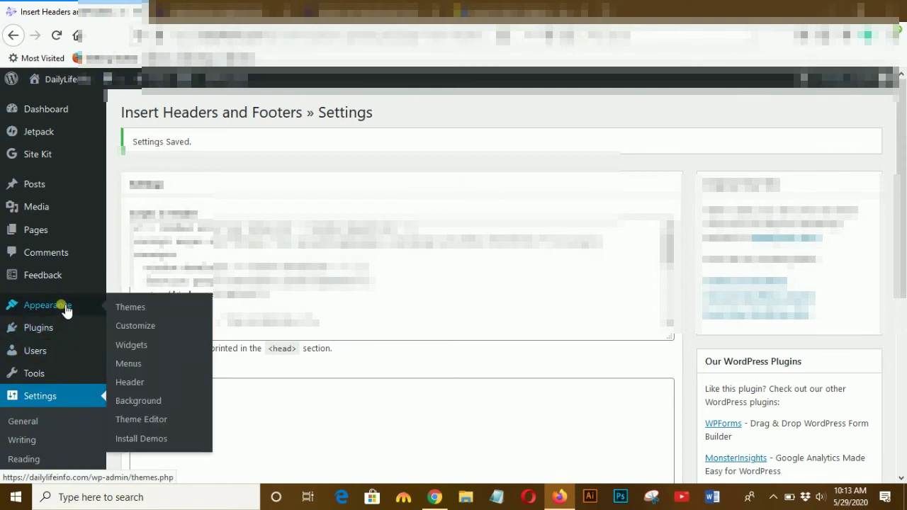
click(137, 352)
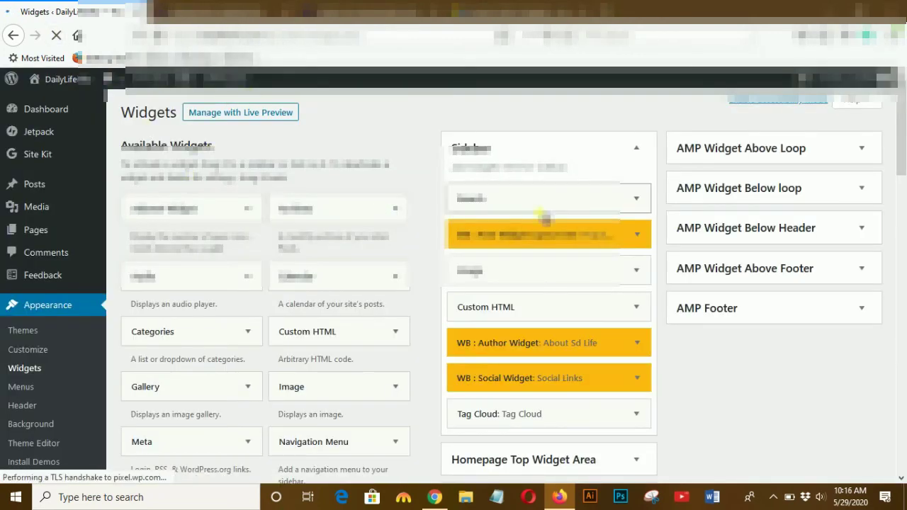
click(640, 202)
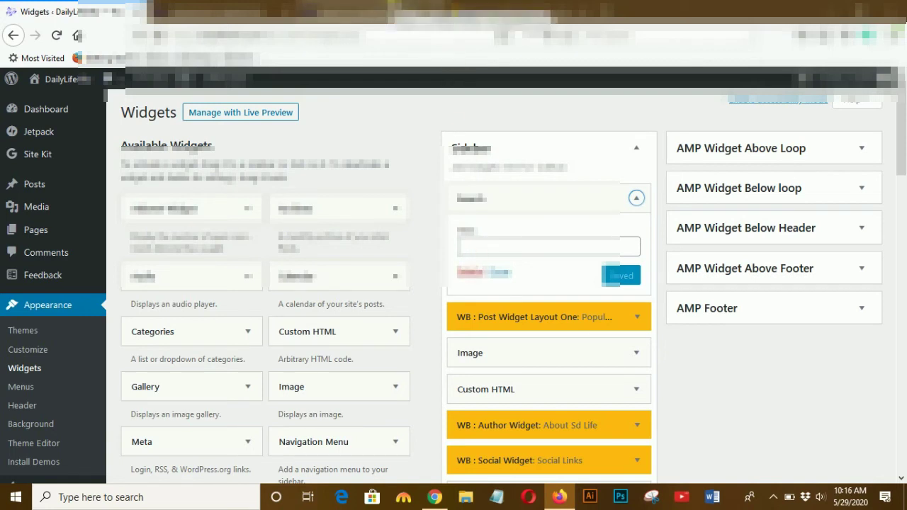
key(ctrl+Tab)
key(ctrl+Tab)
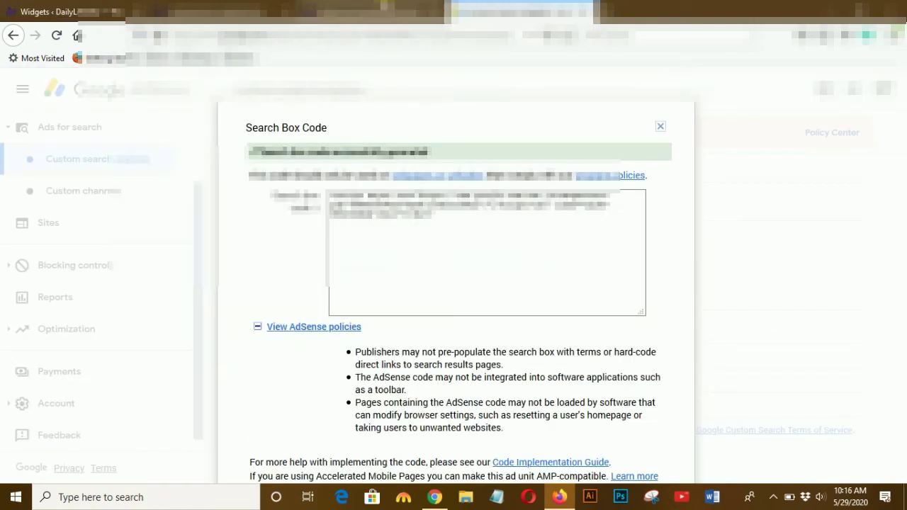
key(ctrl+shift+Tab)
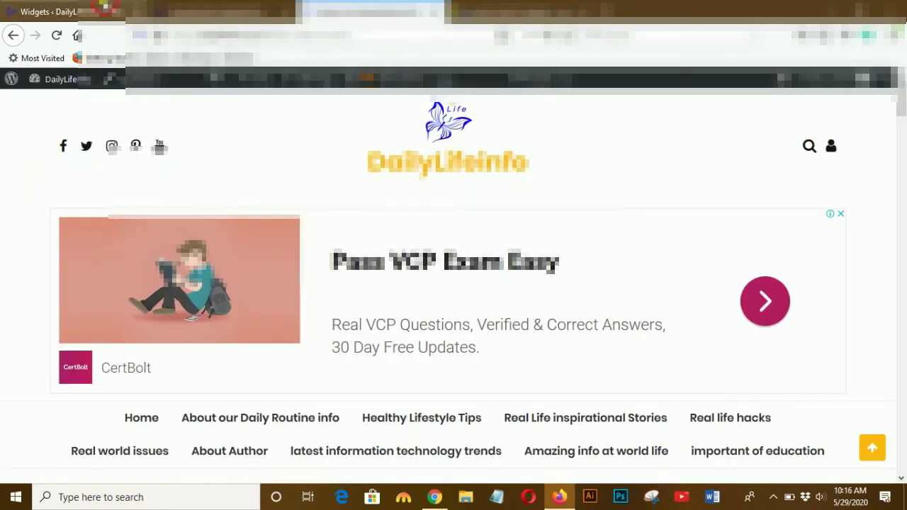
key(ctrl+shift+Tab)
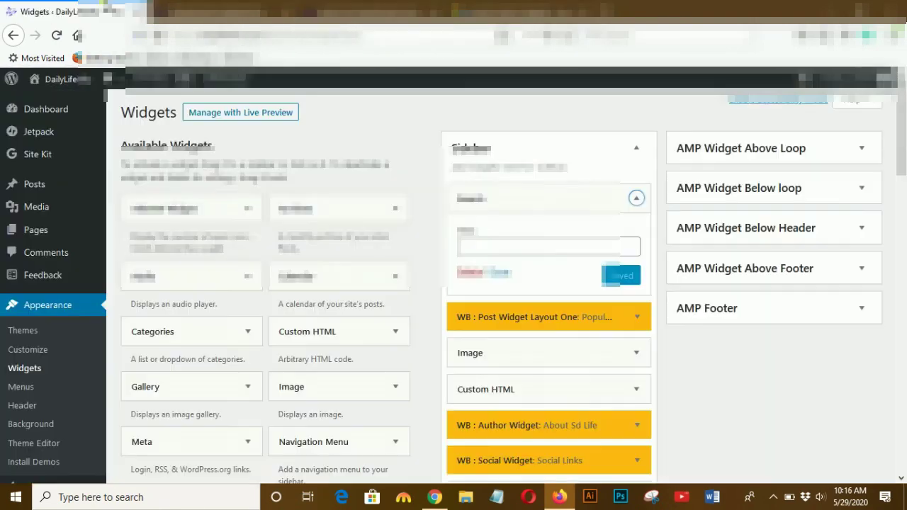
click(484, 277)
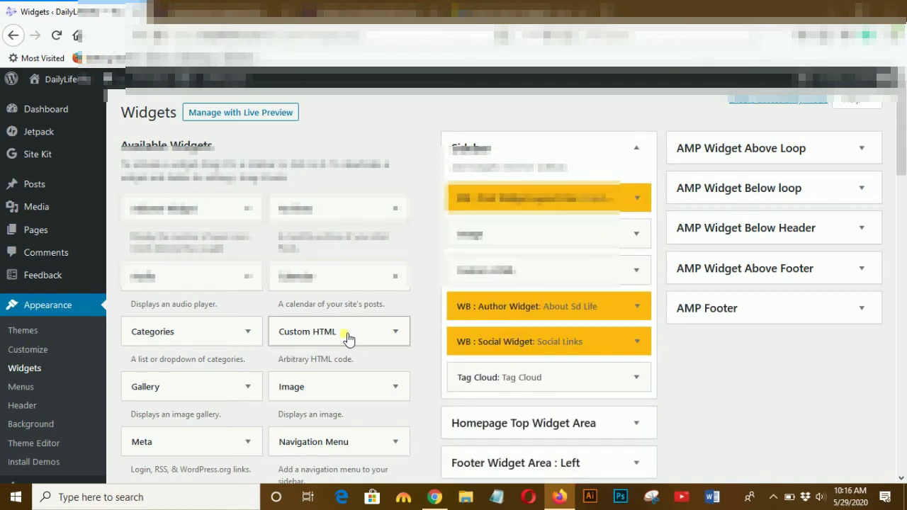
drag(347, 339, 522, 184)
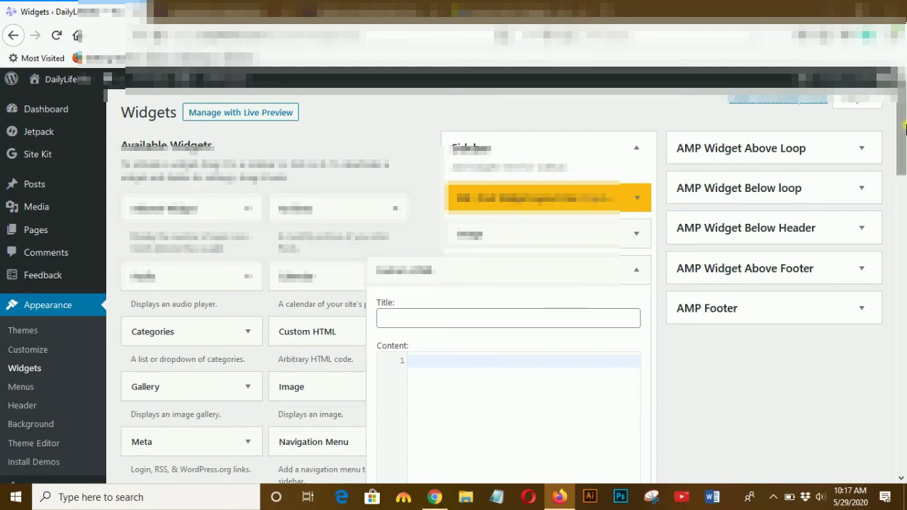
scroll(595, 285, down, 2)
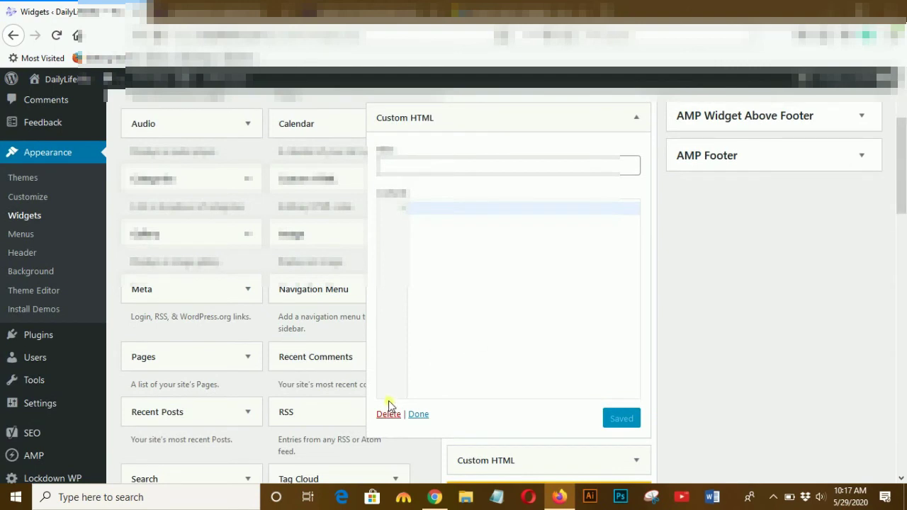
click(390, 416)
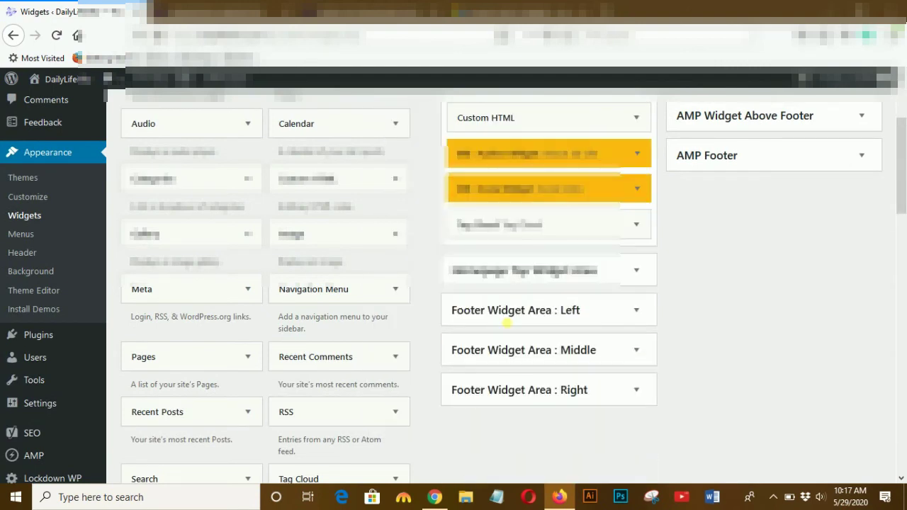
Add a Custom HTML widget as the first item of the Sidebar area and title it "Search".
drag(903, 167, 905, 140)
drag(350, 304, 535, 172)
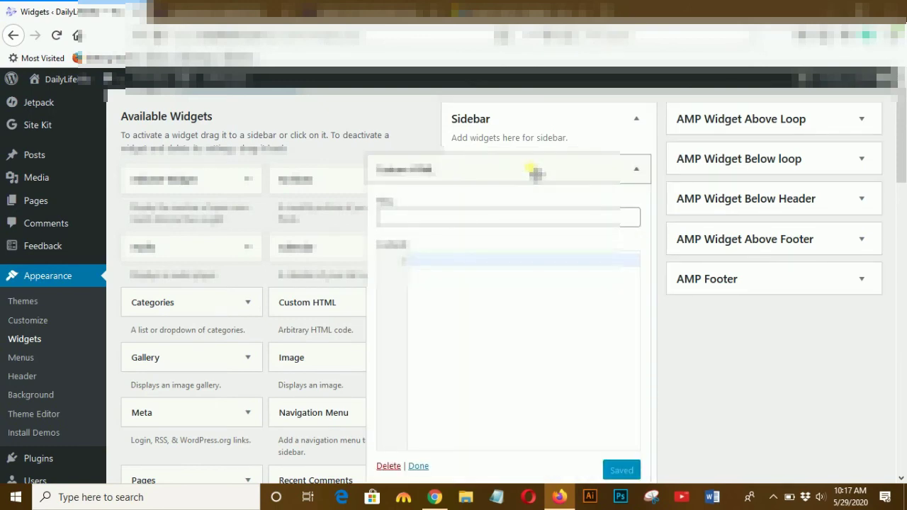
click(417, 227)
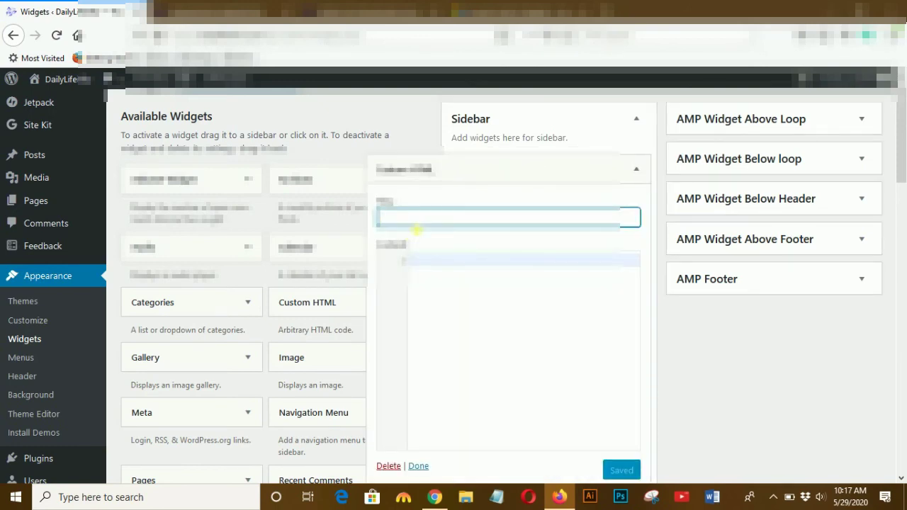
text(T)
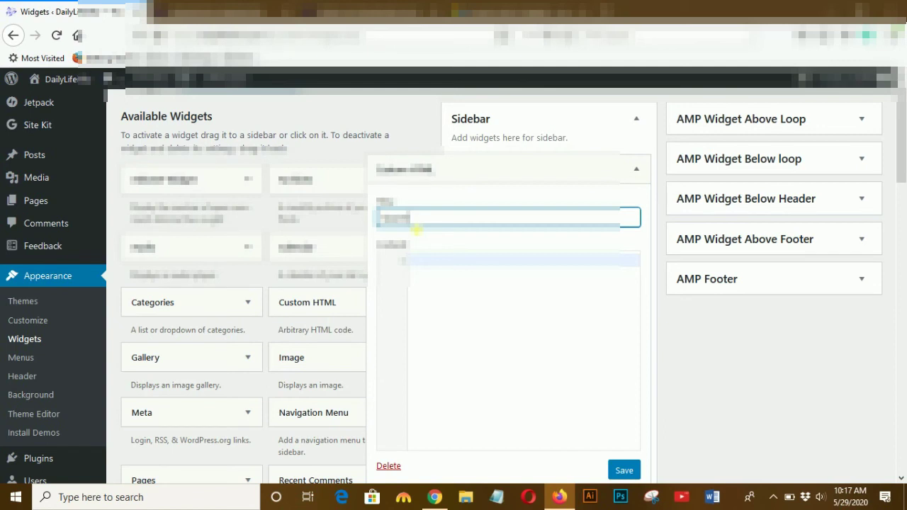
Paste the search box code as the Custom HTML widget's content, save the widget and collapse it.
click(432, 262)
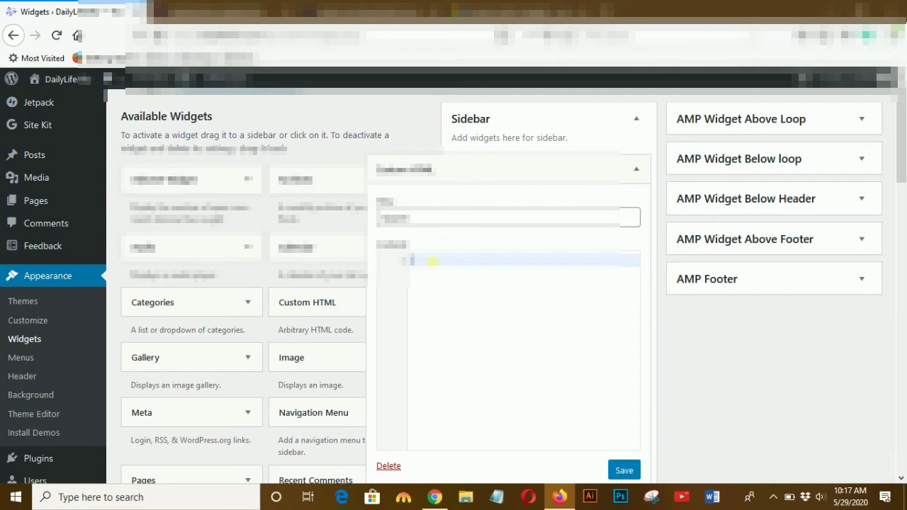
key(ctrl+v)
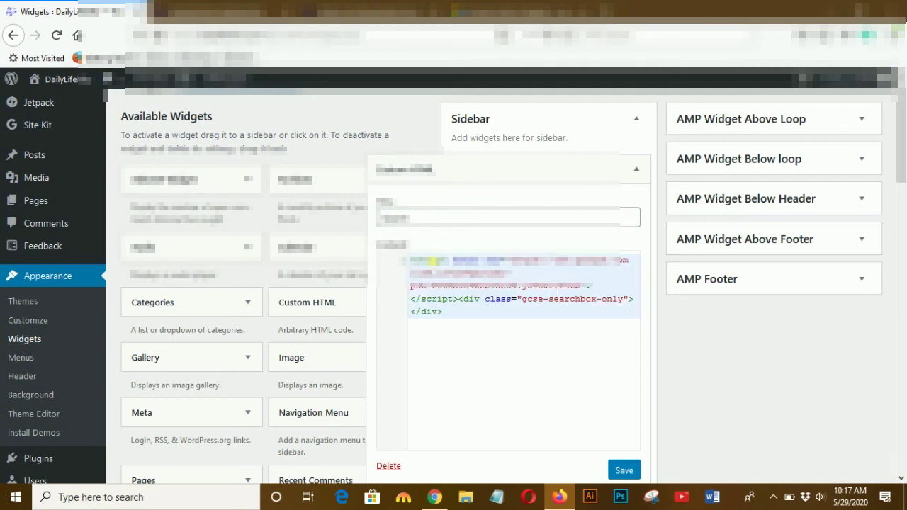
click(622, 472)
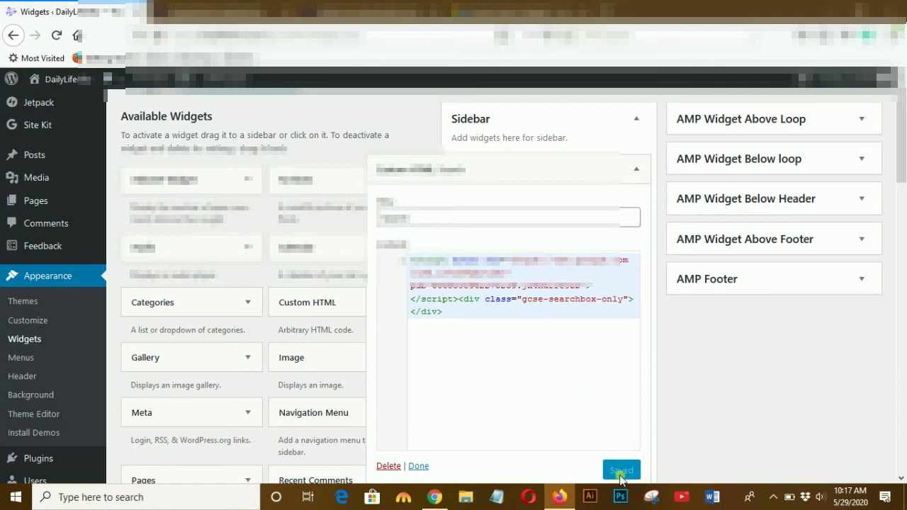
click(423, 468)
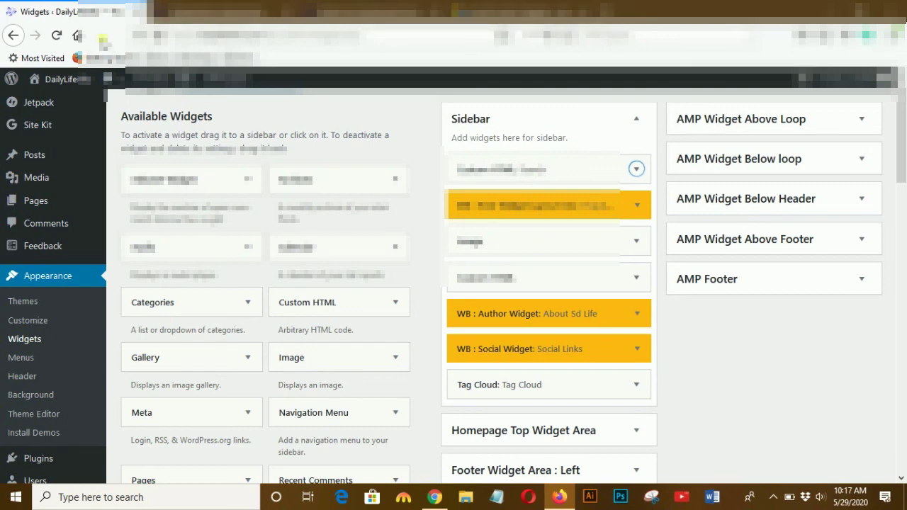
Open the live site in a new browser tab and check the search boxes in the sidebar and above the header.
mouse_move(51, 78)
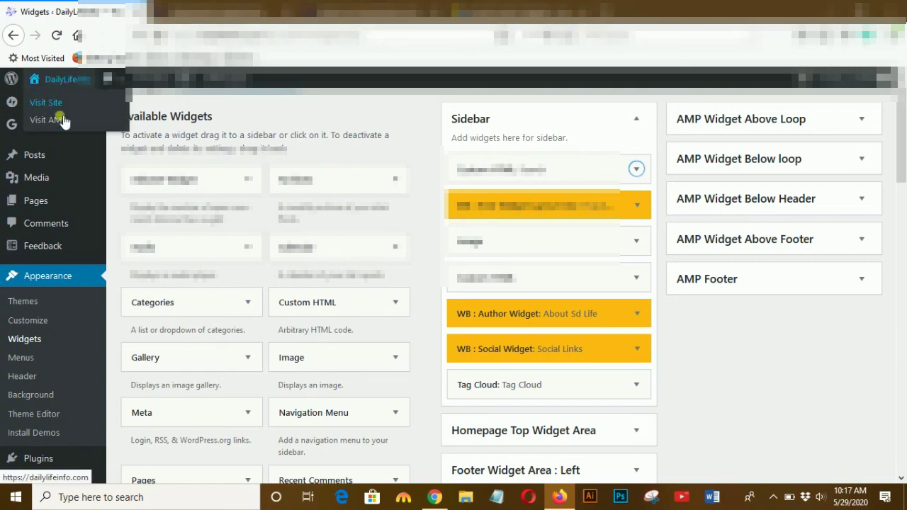
right_click(57, 106)
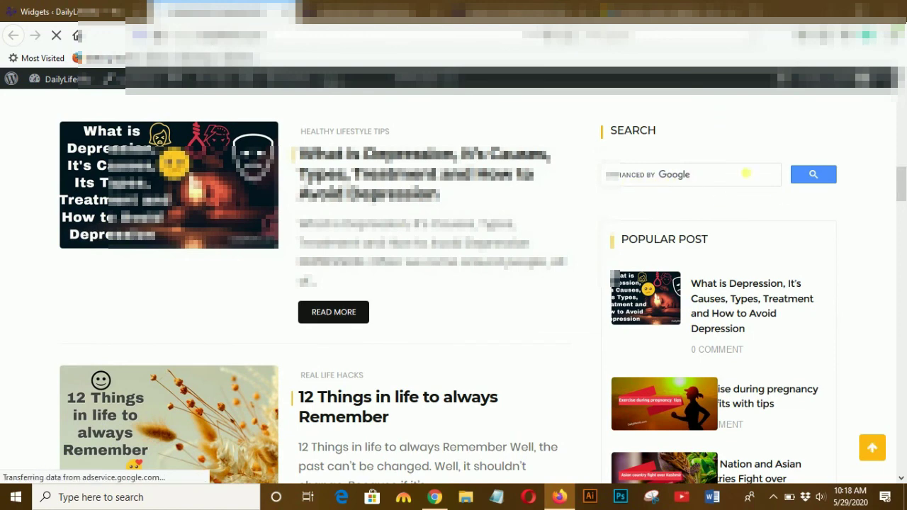
click(758, 175)
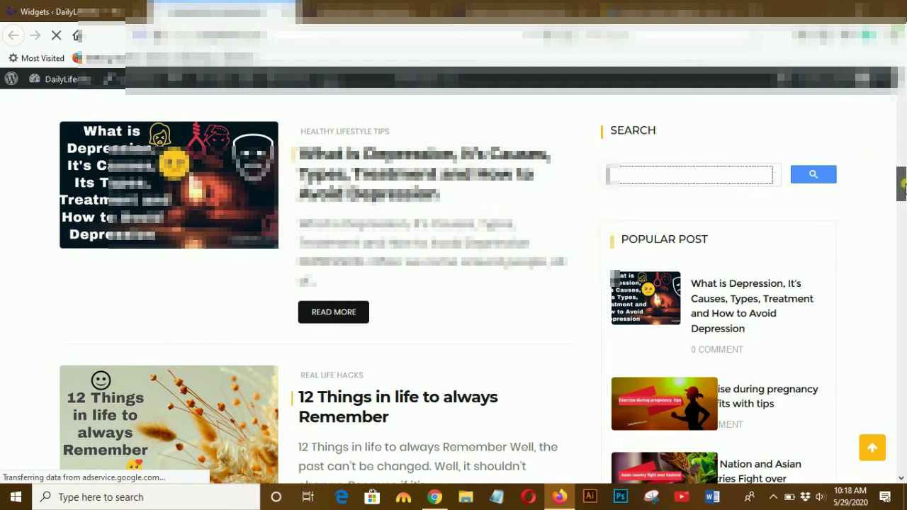
drag(902, 183, 902, 106)
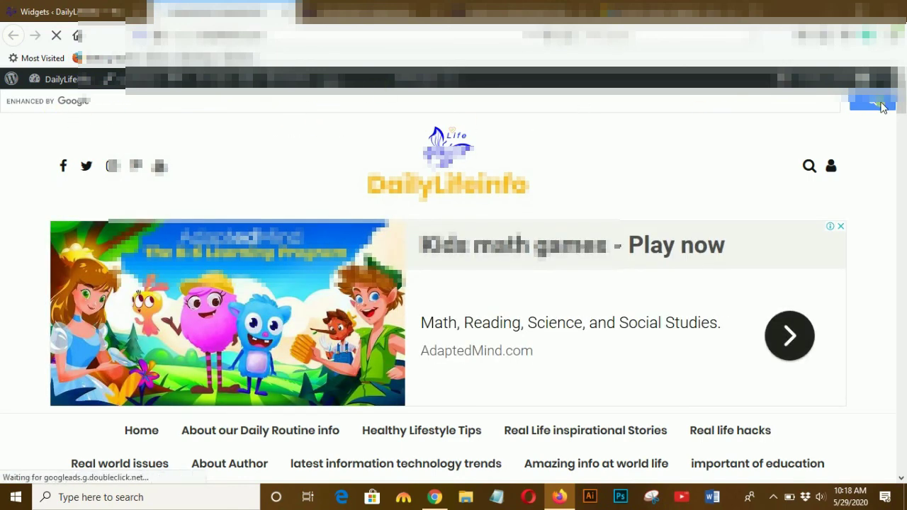
click(784, 110)
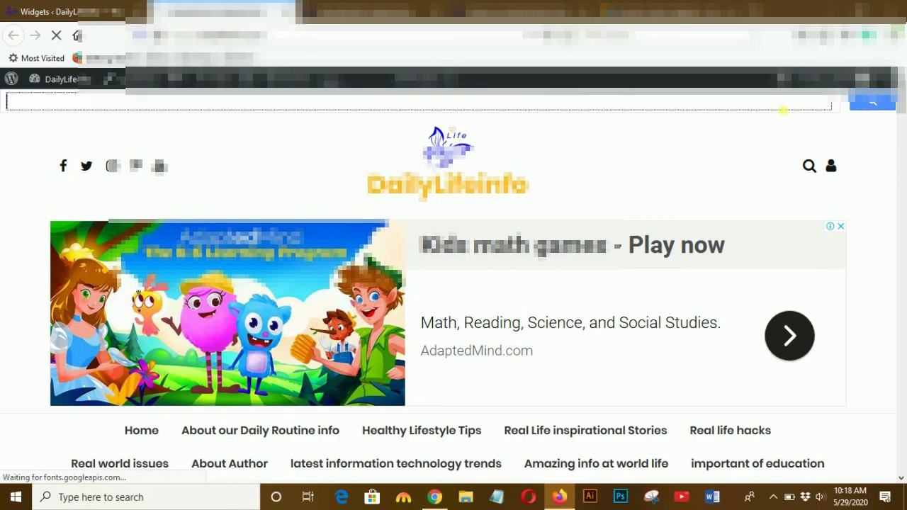